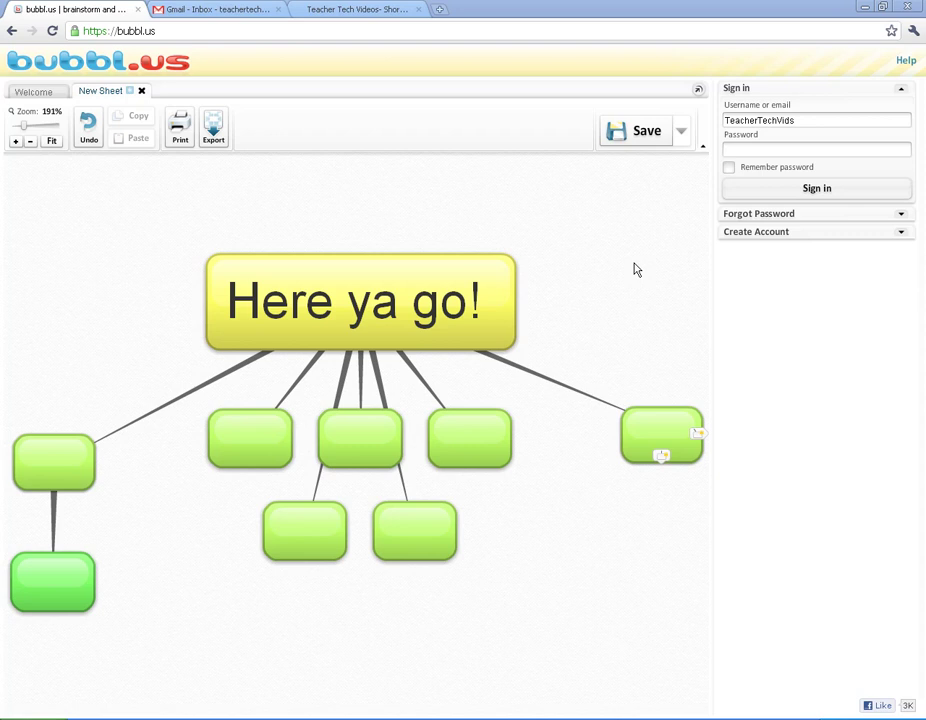
Step: Expand the Create Account sign-up form, then collapse it again
click(903, 236)
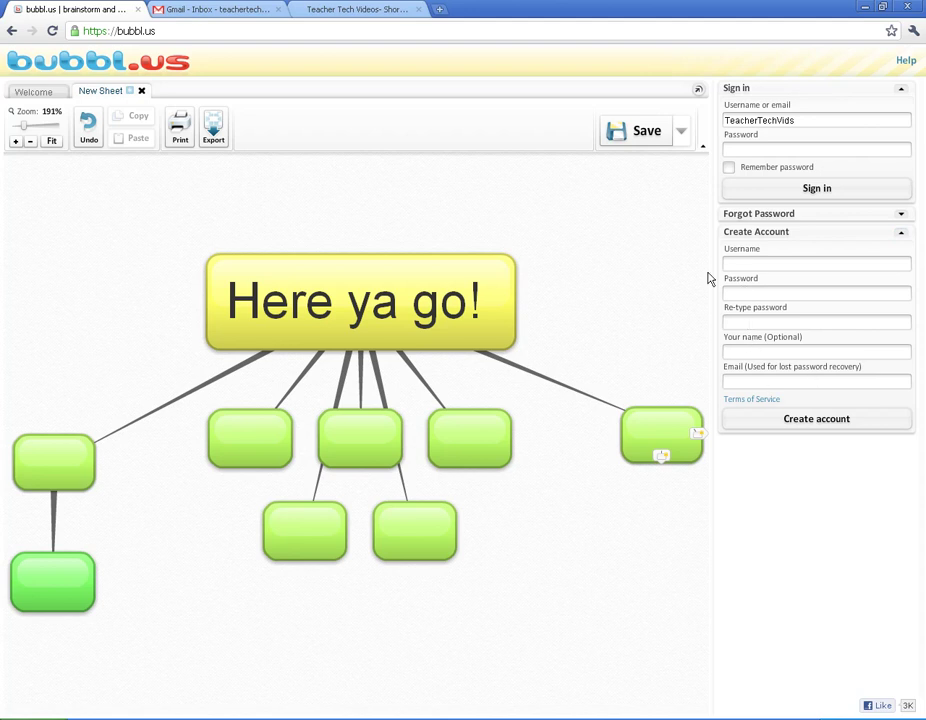
click(901, 238)
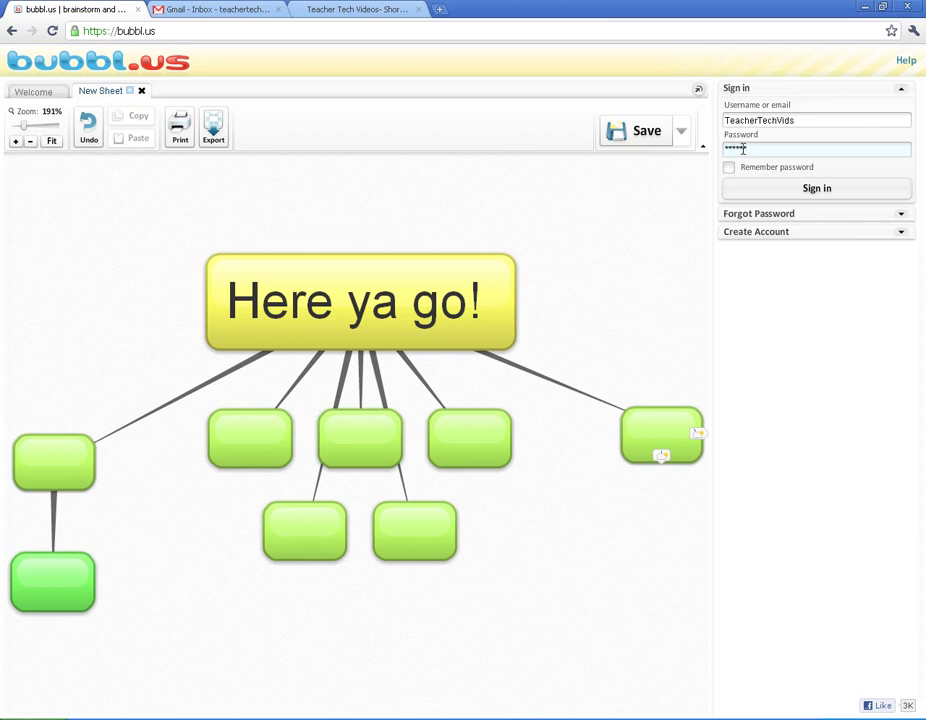
Step: Sign in, then rename the New Sheet tab to 'Name of Sheet'
click(758, 192)
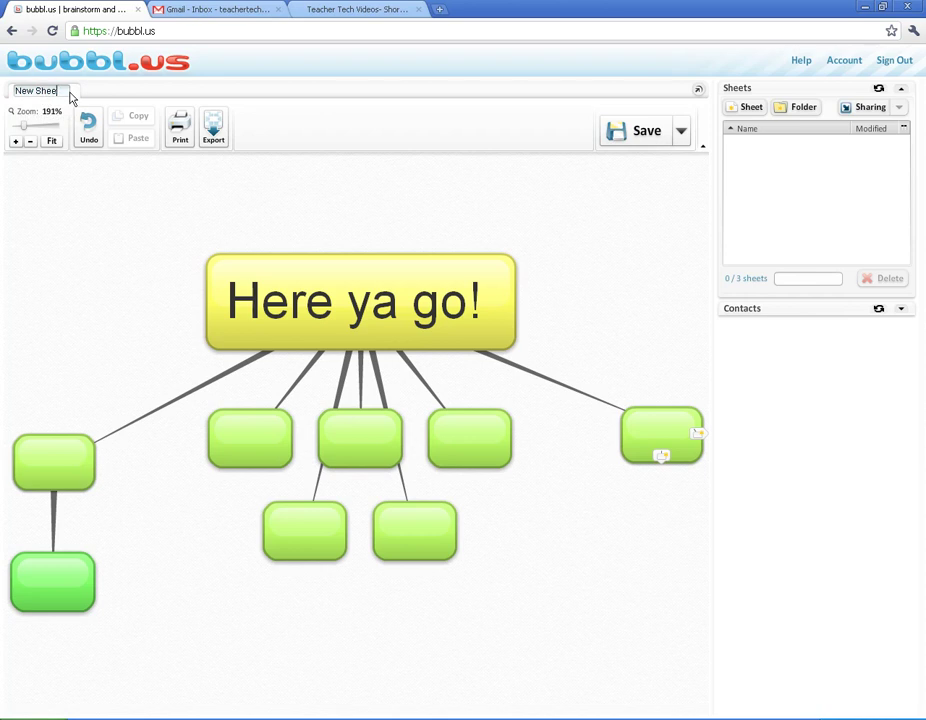
key(BackSpace)
key(BackSpace)
key(BackSpace)
key(BackSpace)
key(BackSpace)
key(BackSpace)
key(BackSpace)
key(BackSpace)
text(Name of SHeet)
key(BackSpace)
key(BackSpace)
key(BackSpace)
key(BackSpace)
text(heet)
key(Return)
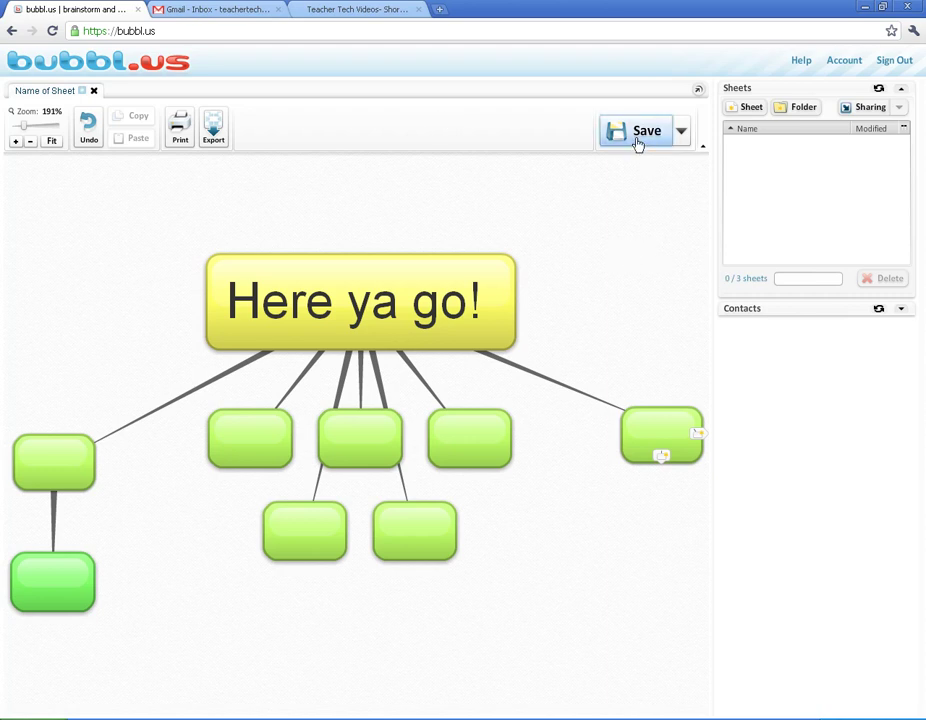
Step: Look at the Save dropdown options, then save the mind map to the account
click(681, 133)
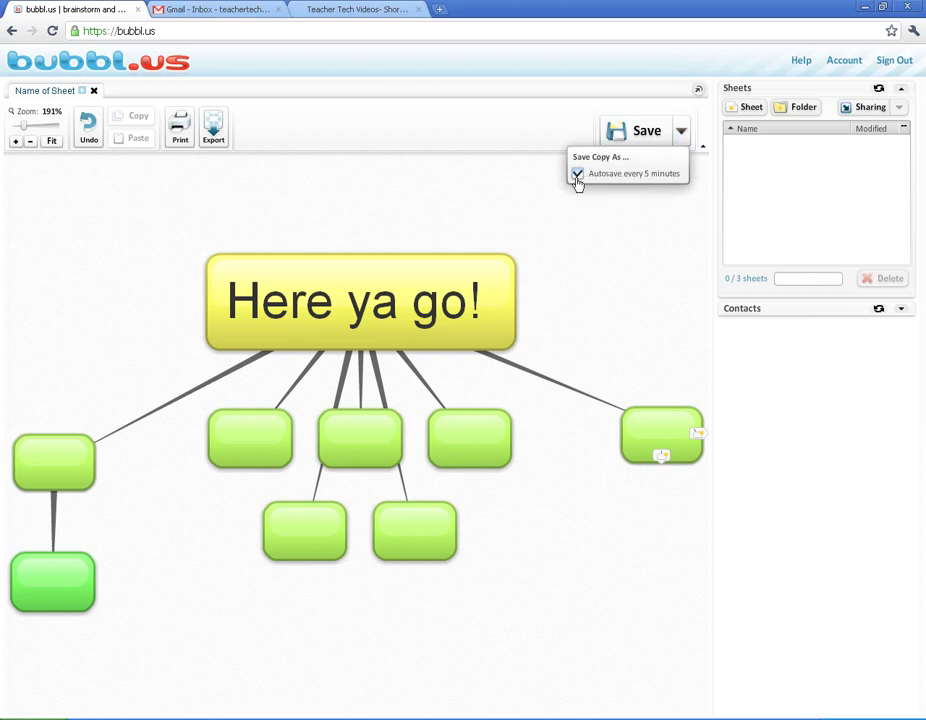
click(634, 258)
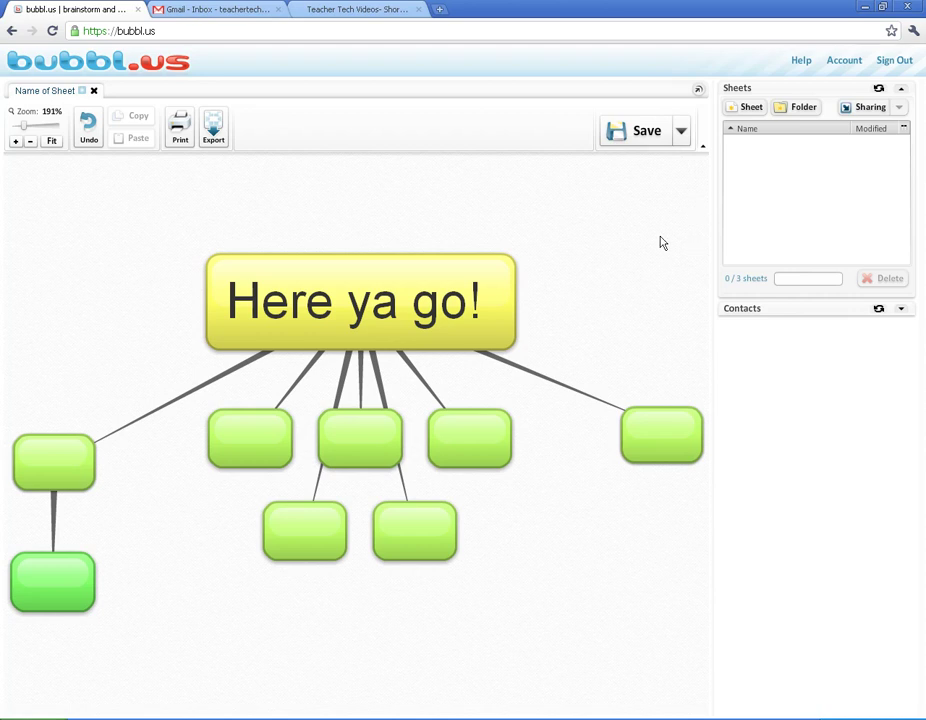
click(637, 139)
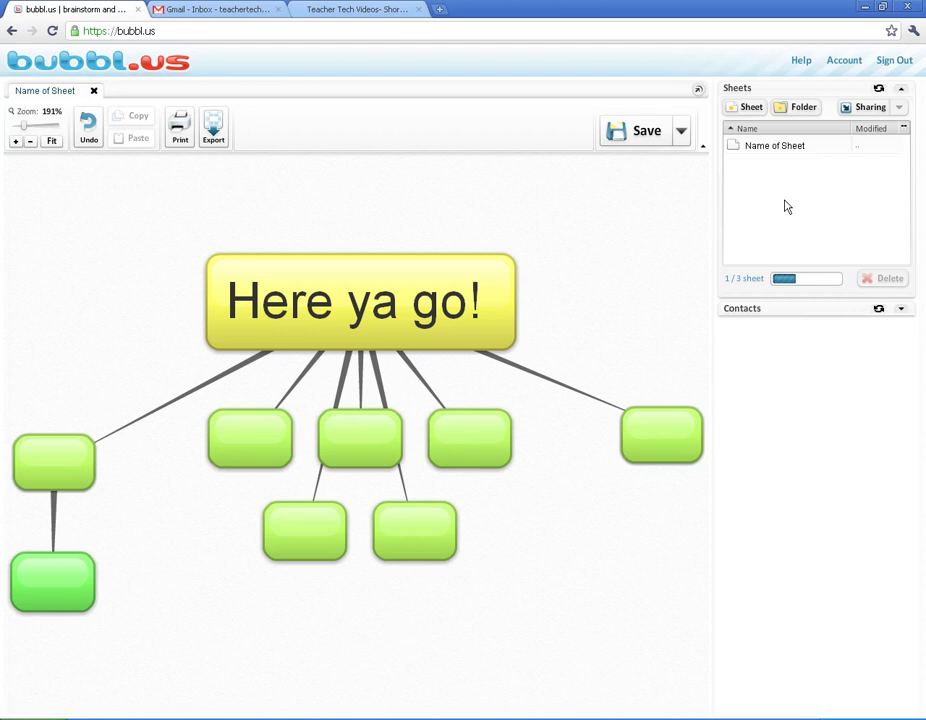
Step: Create two sheet folders named 'Folder 1' and 'Folder 2'
click(793, 116)
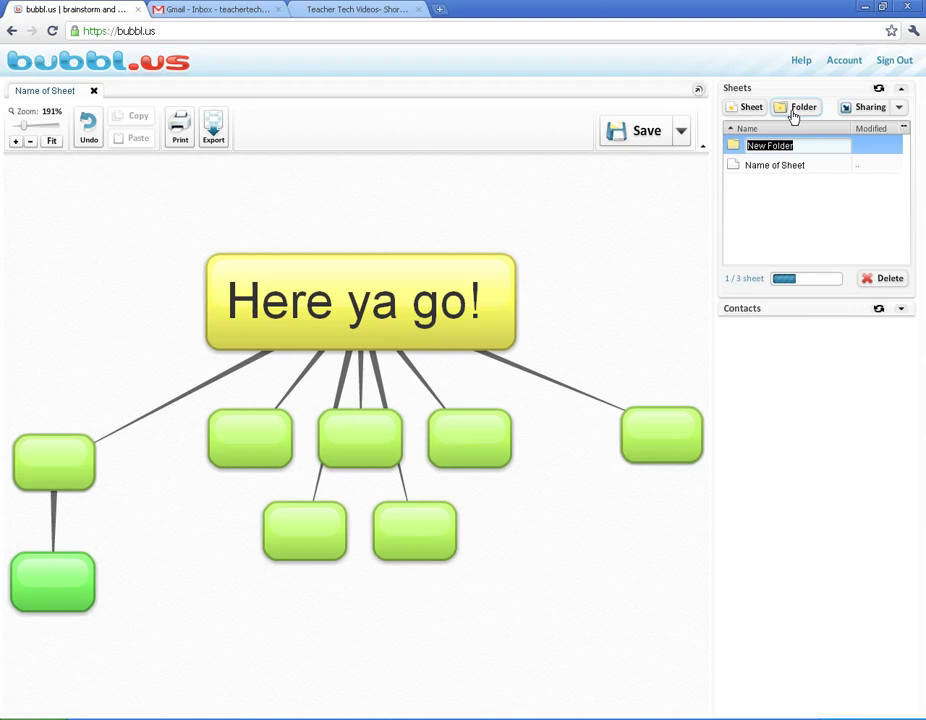
text(Fo)
key(Return)
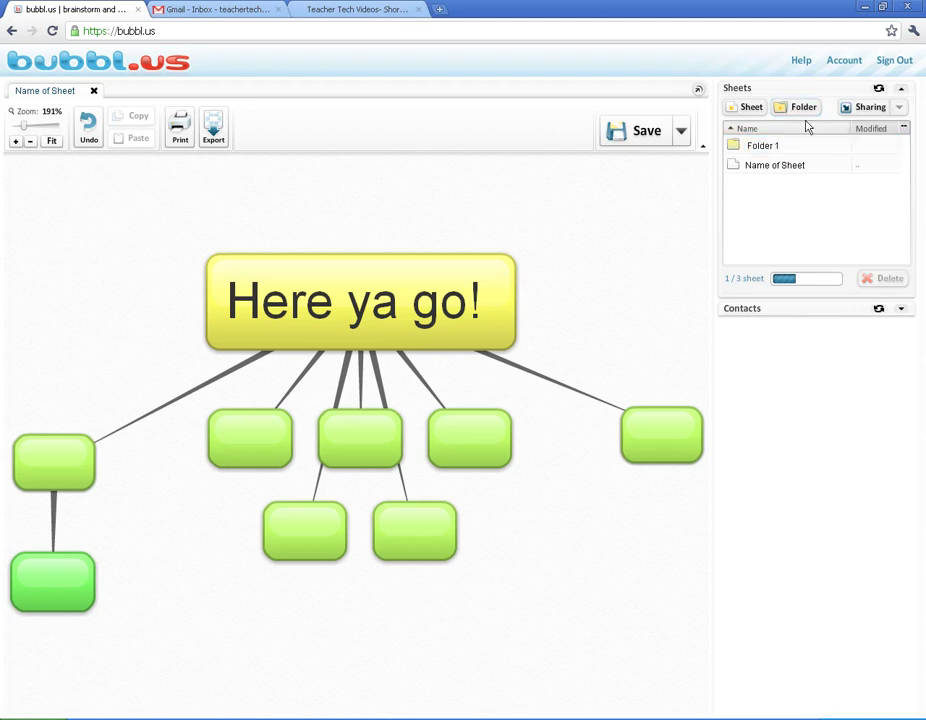
click(806, 114)
text(Fold)
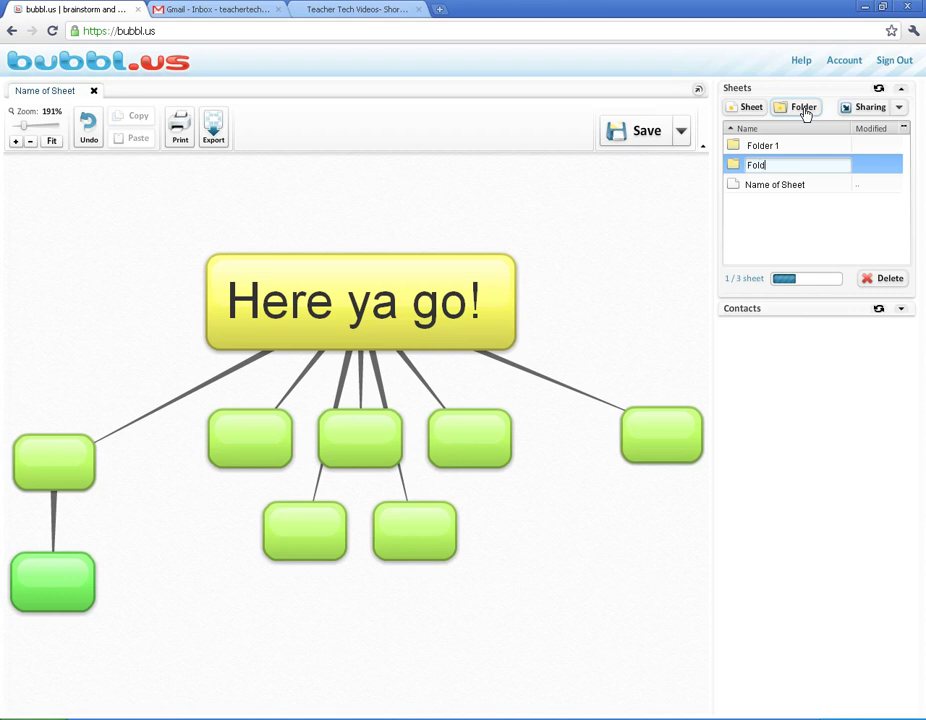
text(er 2)
key(Return)
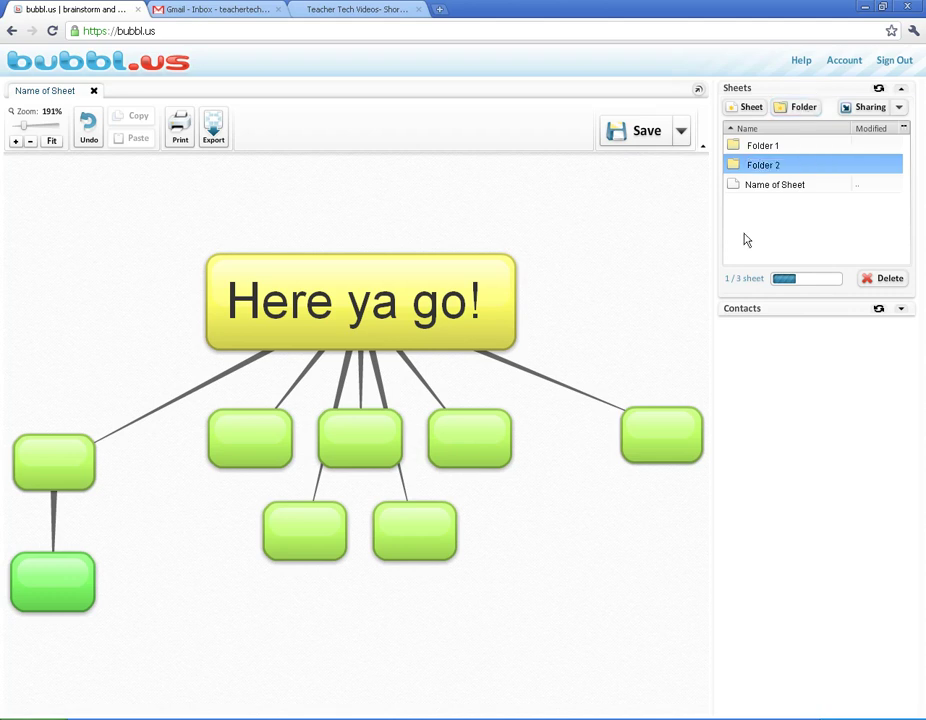
Step: Drag the Name of Sheet sheet into Folder 1 and expand the folder
click(744, 238)
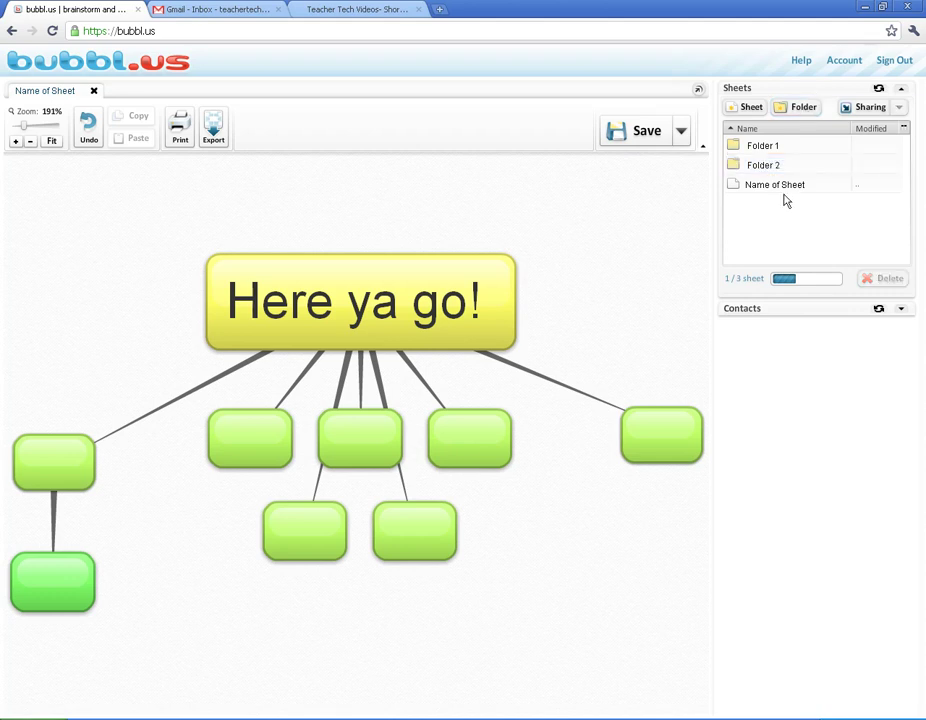
drag(792, 185, 748, 147)
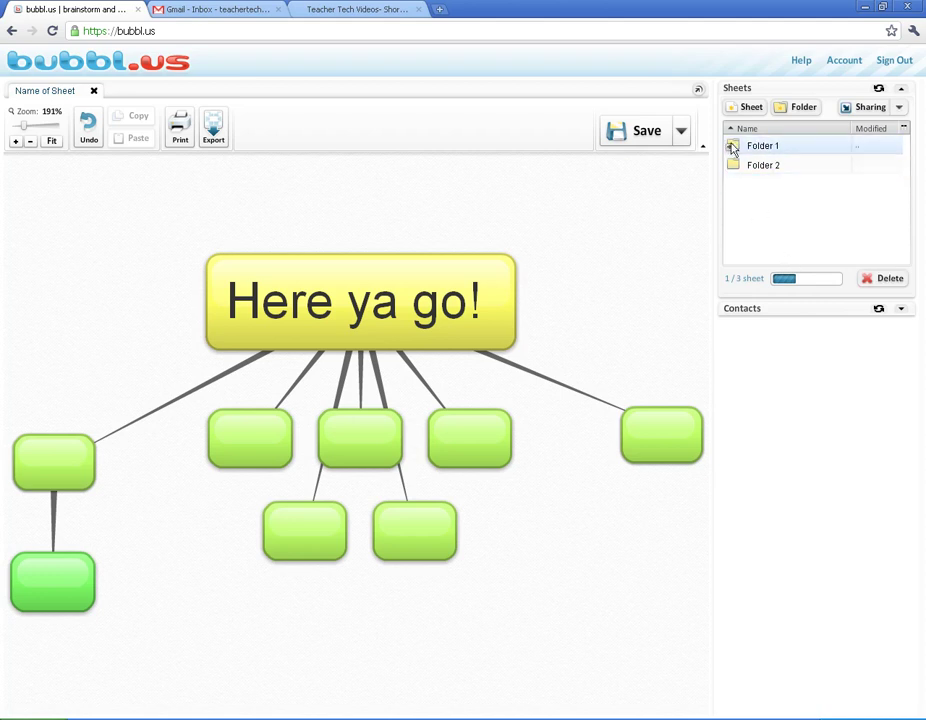
click(733, 147)
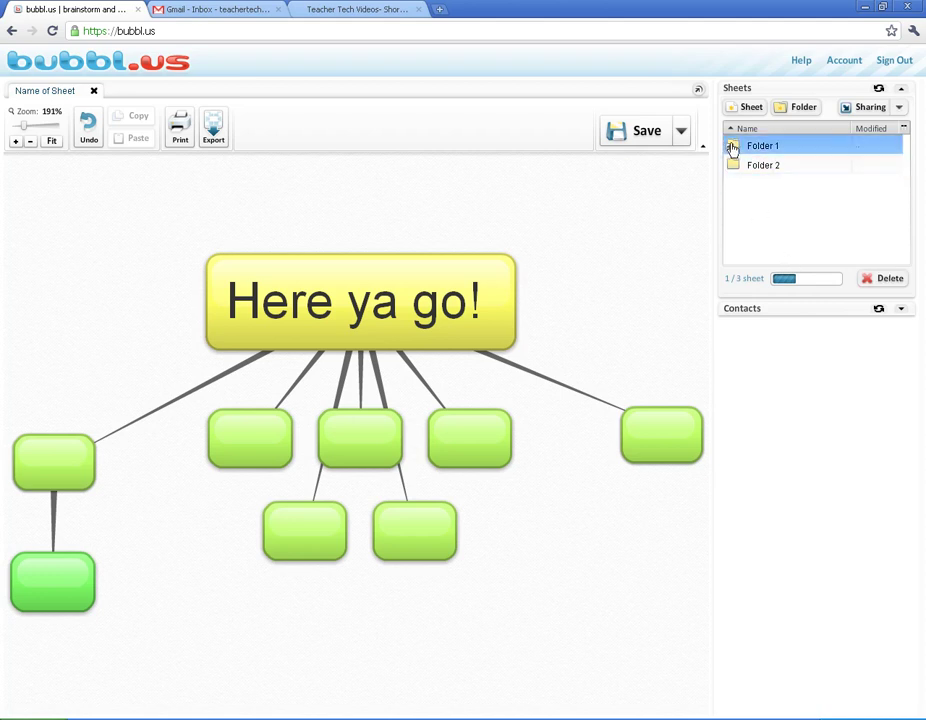
click(777, 219)
click(767, 168)
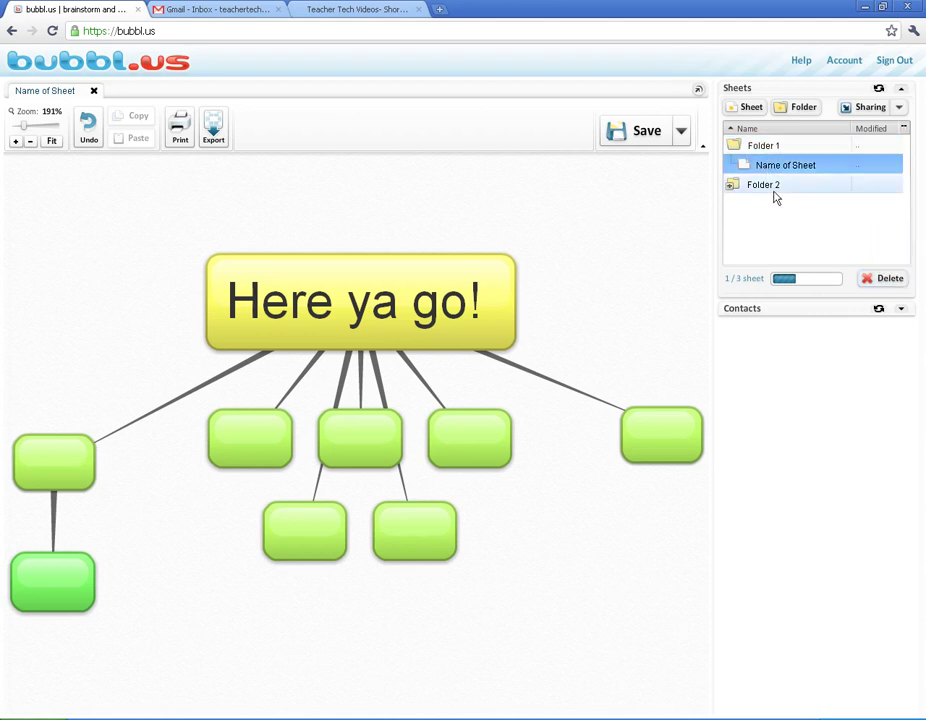
drag(775, 197, 734, 227)
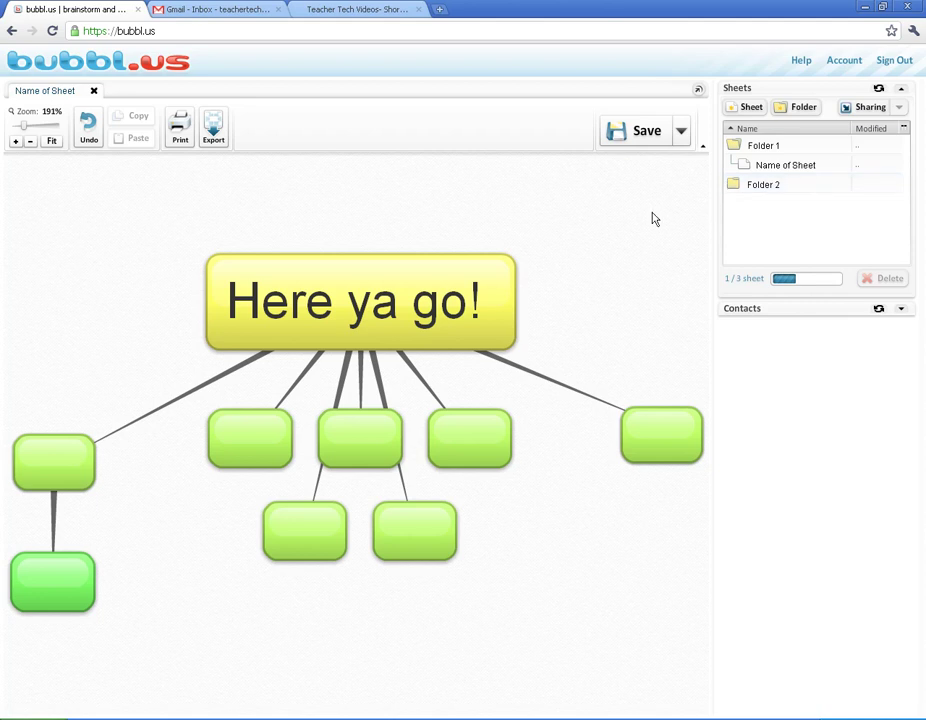
Step: Move the map higher and label the left connecting line 'Label Lines'
drag(376, 271, 347, 219)
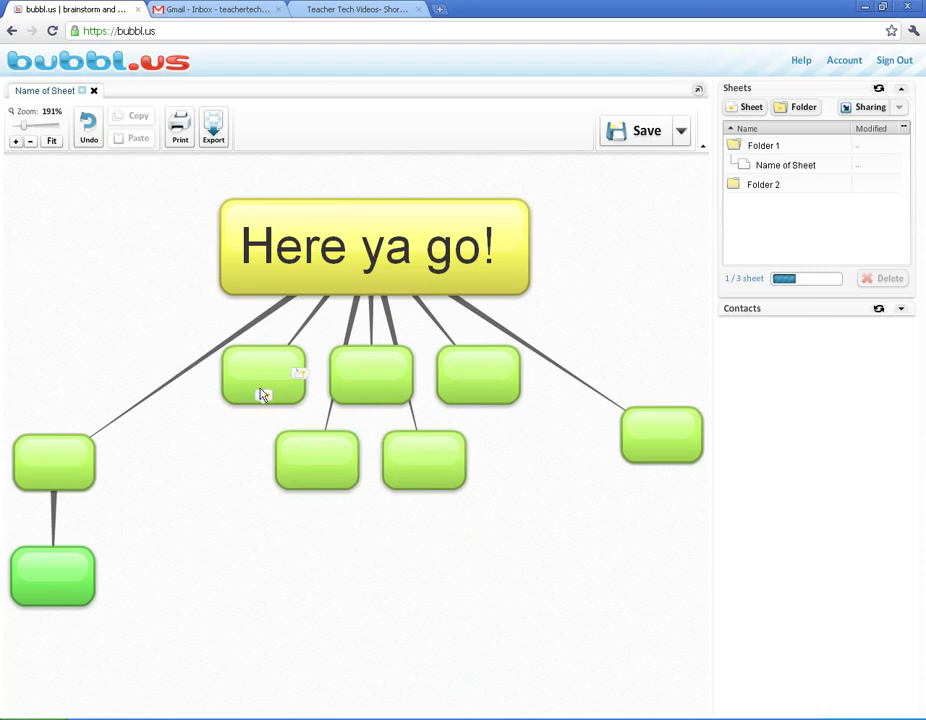
mouse_move(262, 366)
mouse_move(202, 366)
click(238, 334)
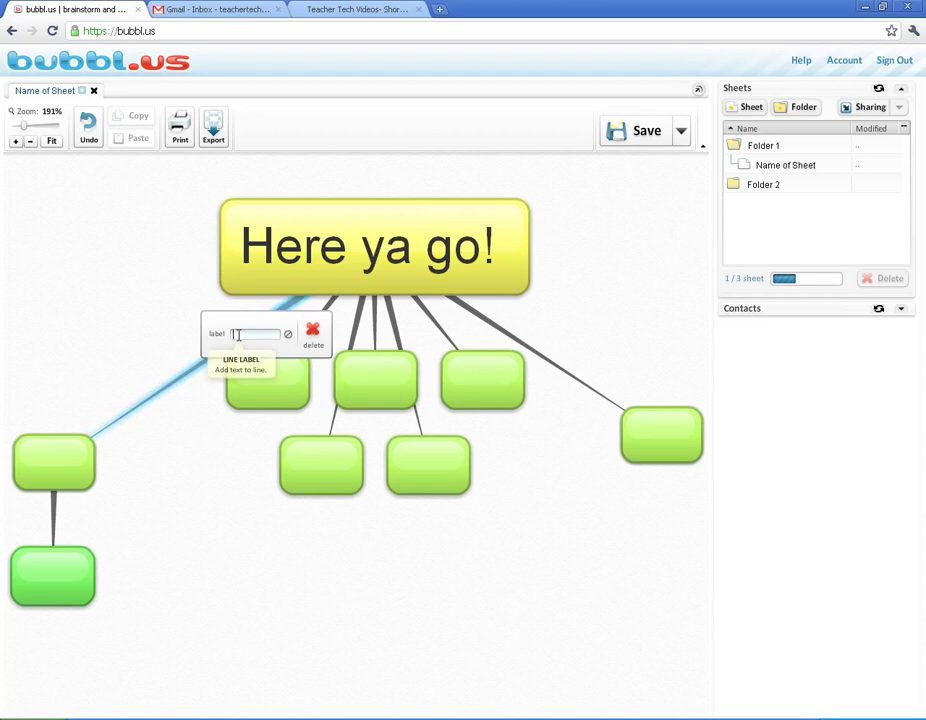
text(Label Lines)
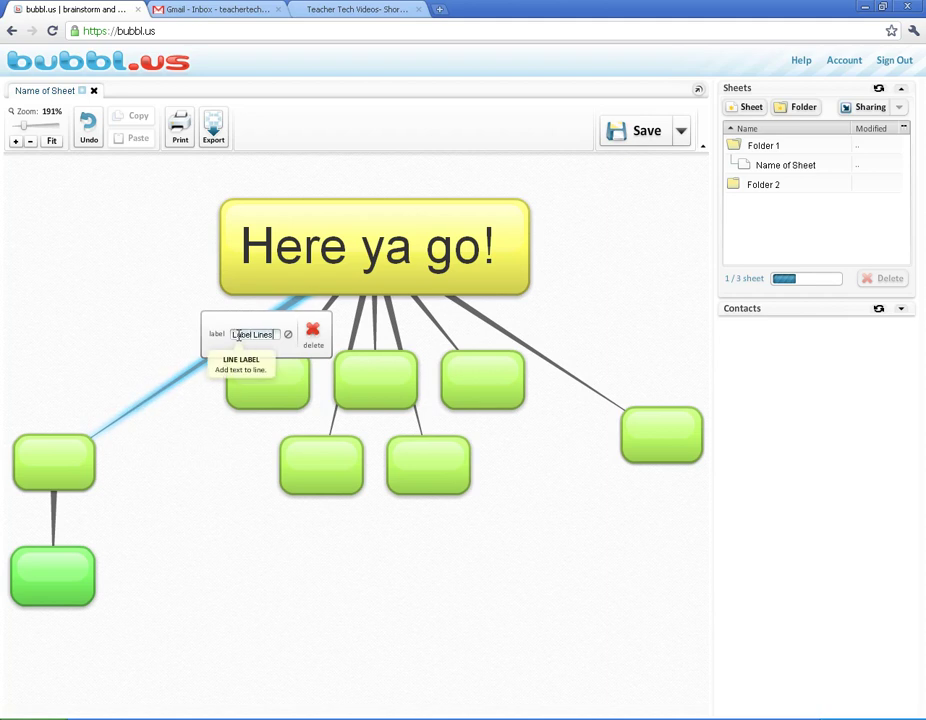
key(Return)
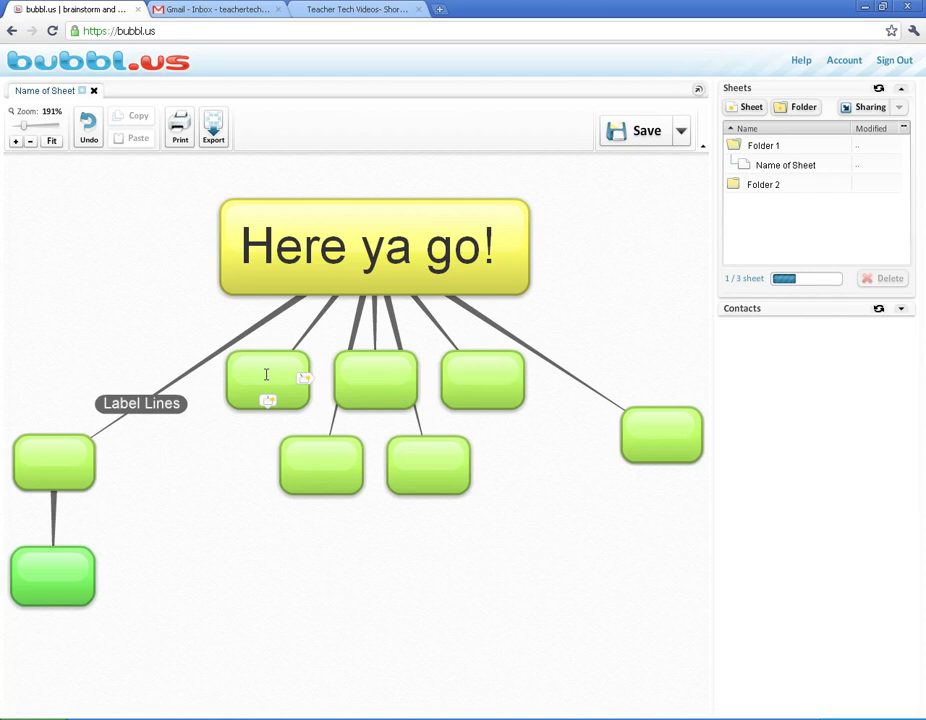
mouse_move(255, 371)
Step: Reposition the map and reattach a lower bubble beneath the third branch
drag(399, 227, 309, 193)
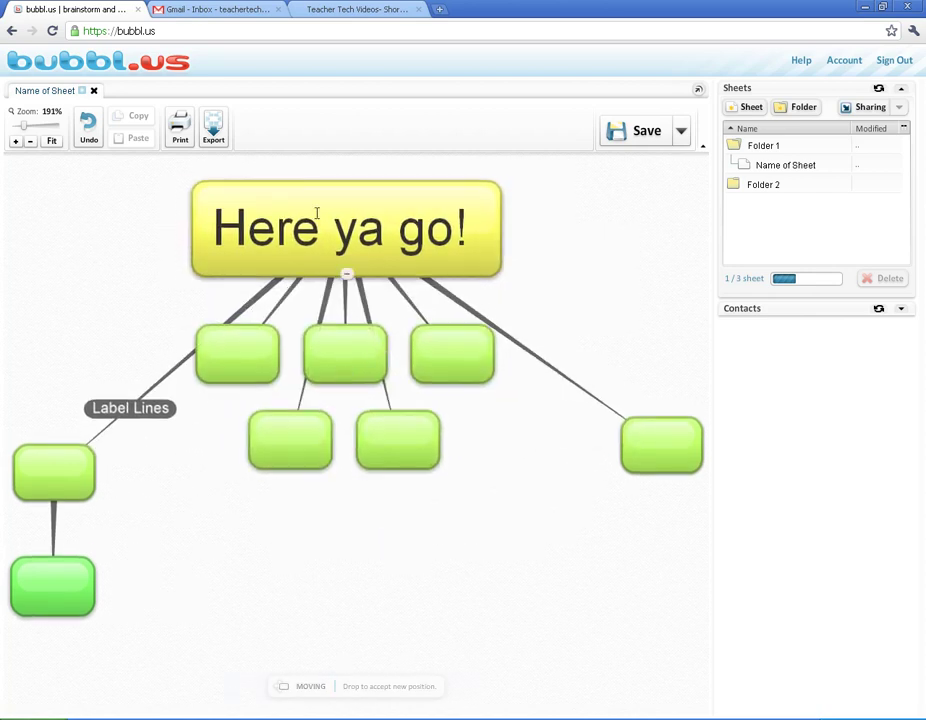
click(455, 355)
drag(427, 338, 459, 462)
click(451, 458)
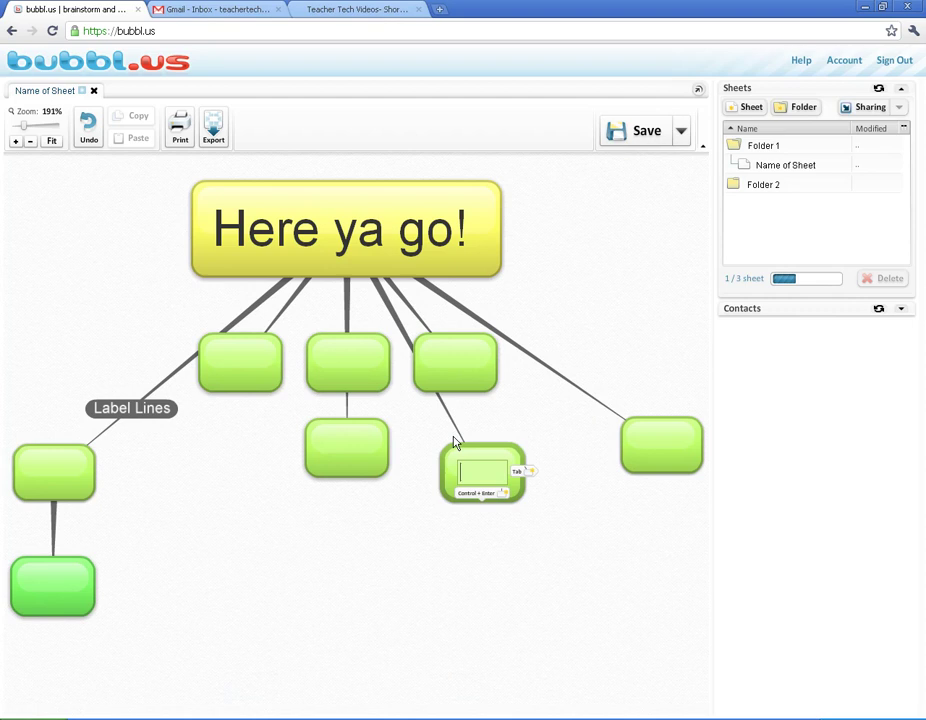
Step: Select the three child bubbles and drag them to rearrange the map
click(437, 350)
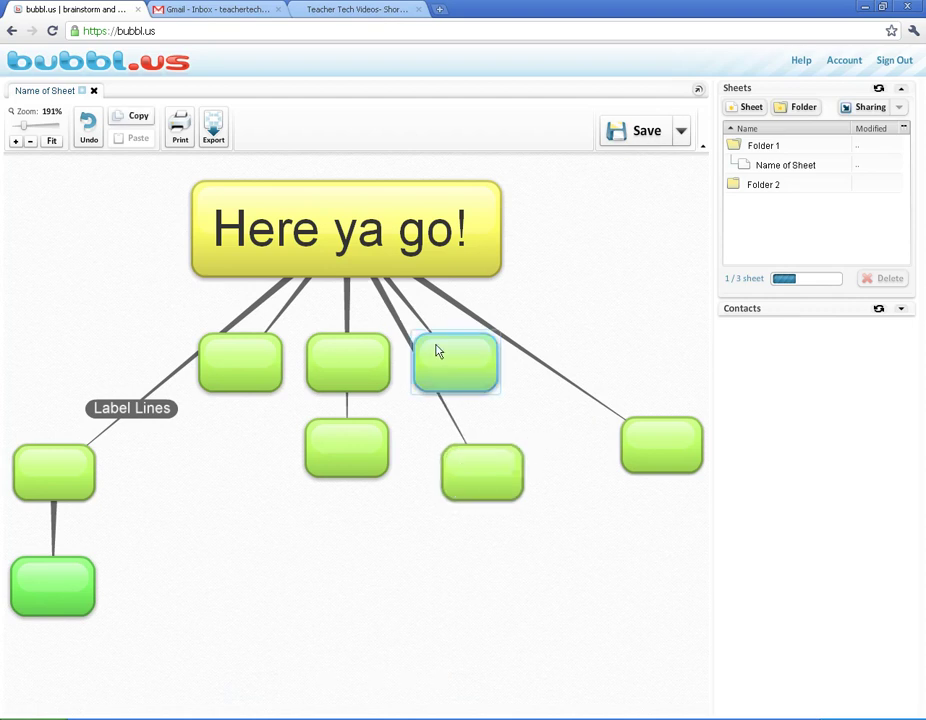
shift+click(347, 351)
shift+click(242, 362)
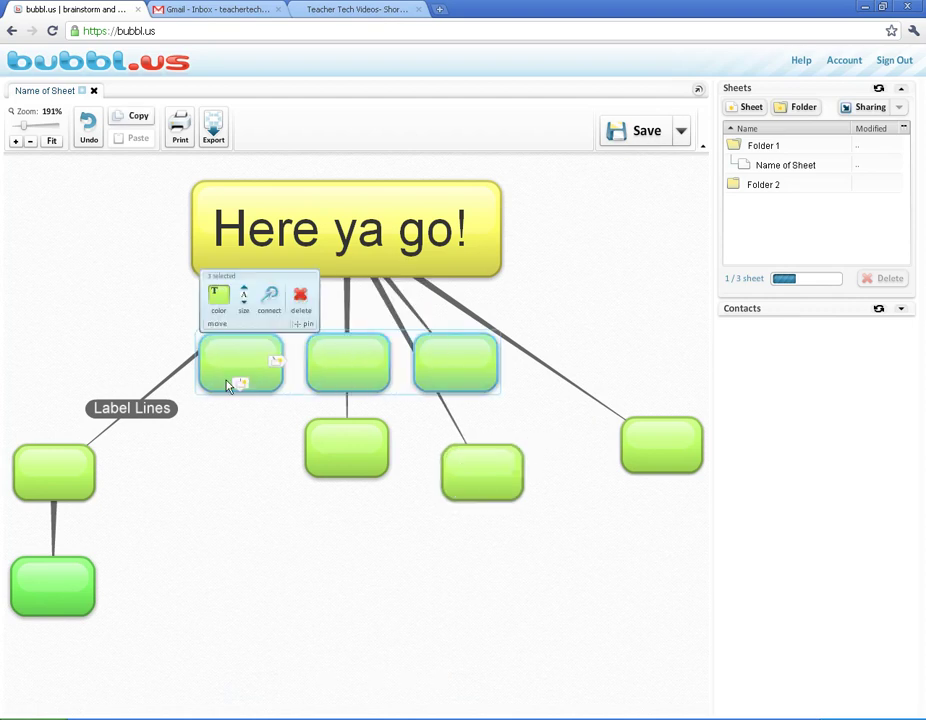
drag(228, 386, 628, 300)
click(468, 360)
click(76, 306)
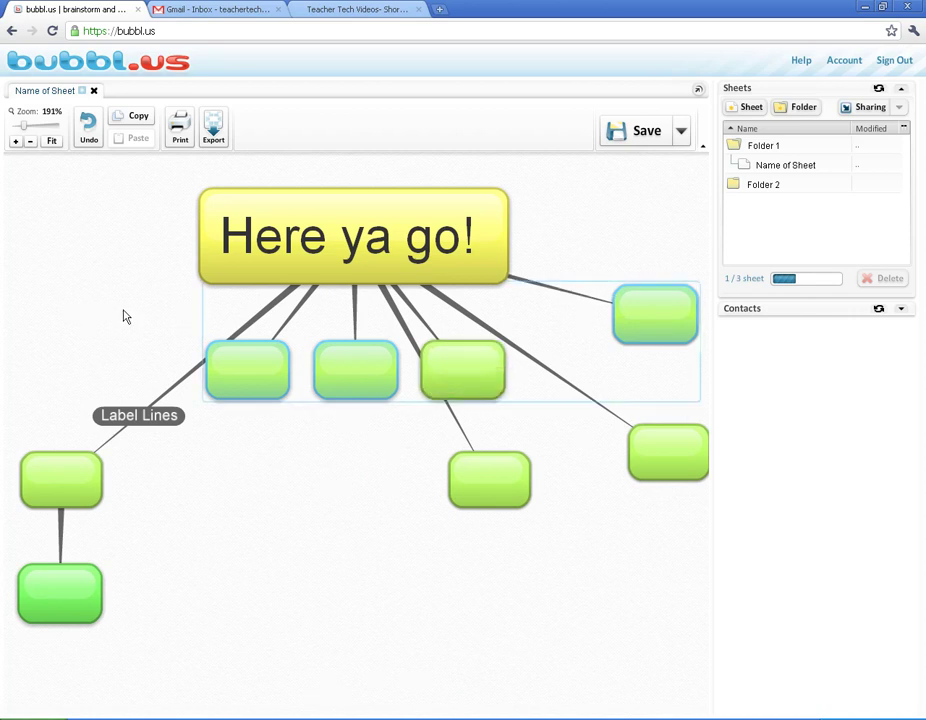
Step: Marquee-select Here ya go! and the left bubbles, then color all seven yellow
drag(18, 198, 523, 700)
mouse_move(499, 460)
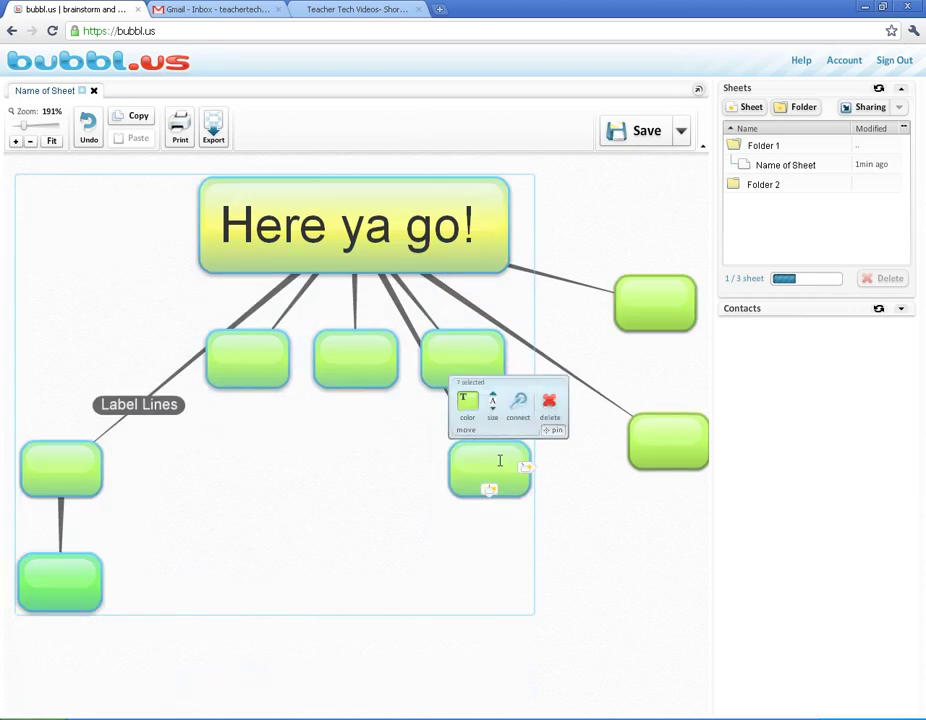
click(467, 401)
click(491, 393)
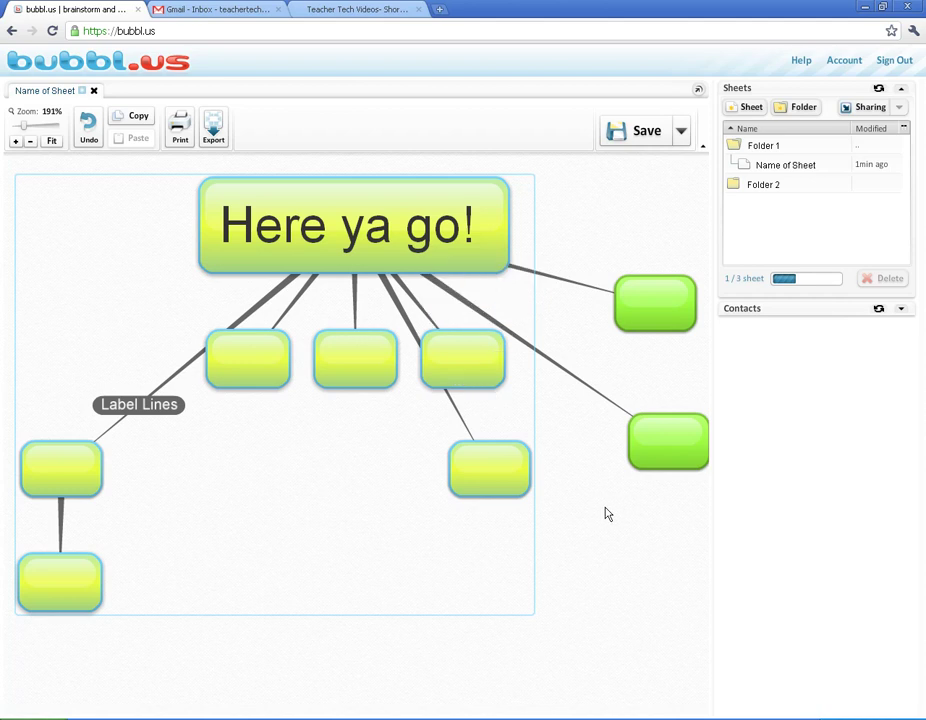